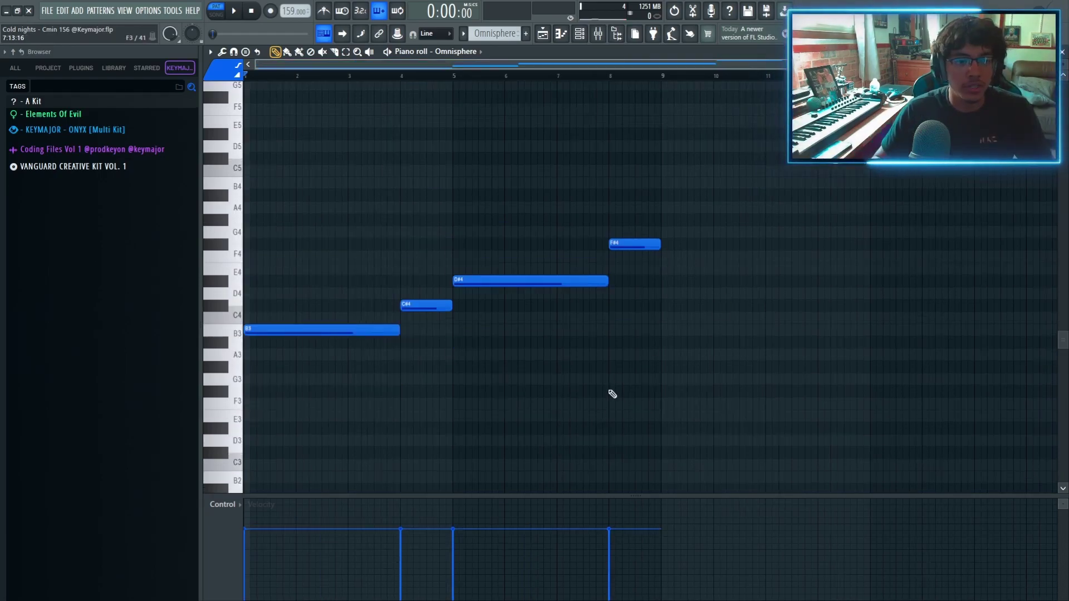
# Clear the old four-note selection and place a D#4 note about three bars long at bar 1.
pyautogui.hotkey('ctrl', 'a')
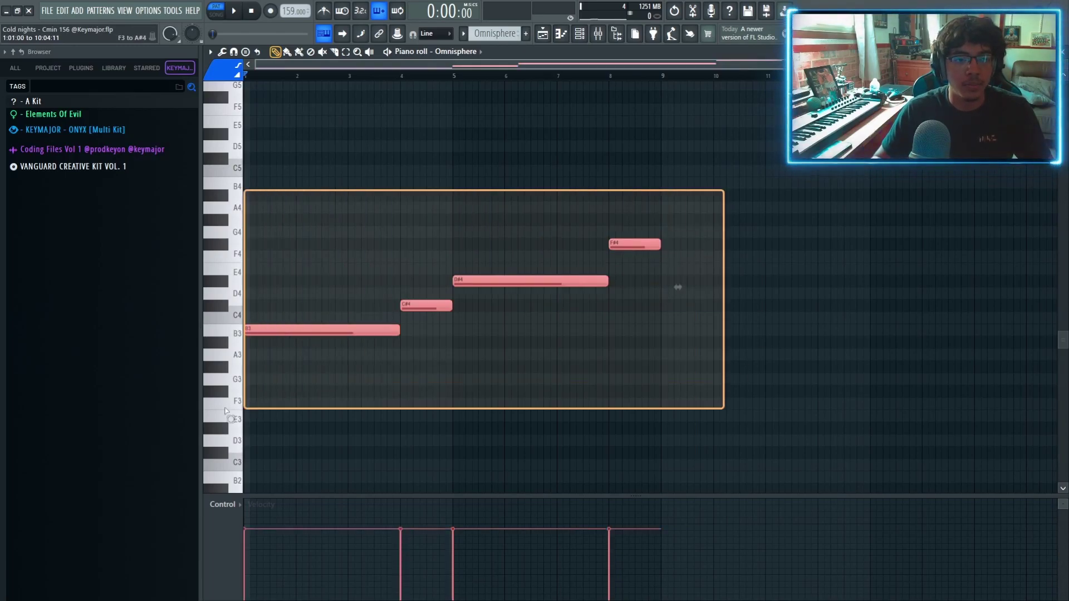
pyautogui.click(802, 191)
pyautogui.click(178, 323)
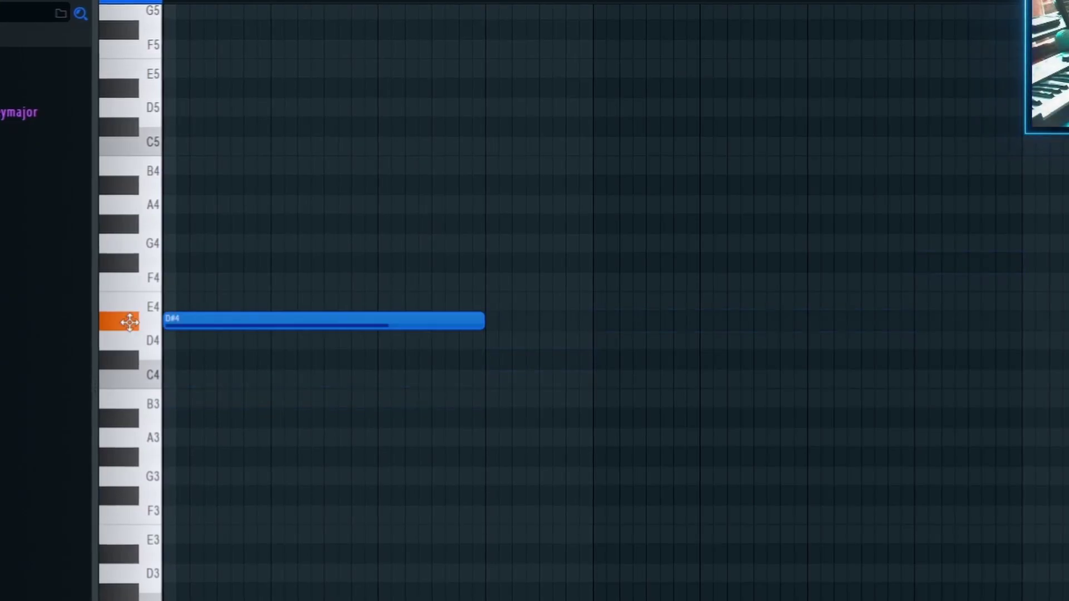
# Duplicate the D#4 note into the following four bars and lower the copy four semitones to B3.
pyautogui.hotkey('ctrl', 'a')
pyautogui.hotkey('ctrl', 'b')
pyautogui.press('Down')
pyautogui.press('Down')
pyautogui.press('Down')
pyautogui.press('Down')
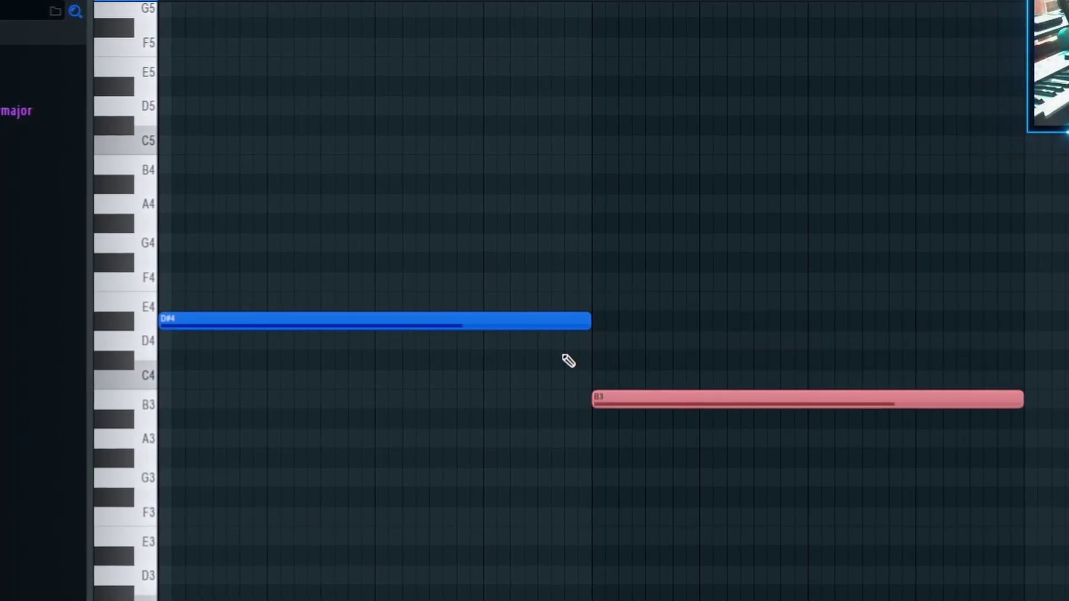
pyautogui.hotkey('ctrl', 'd')
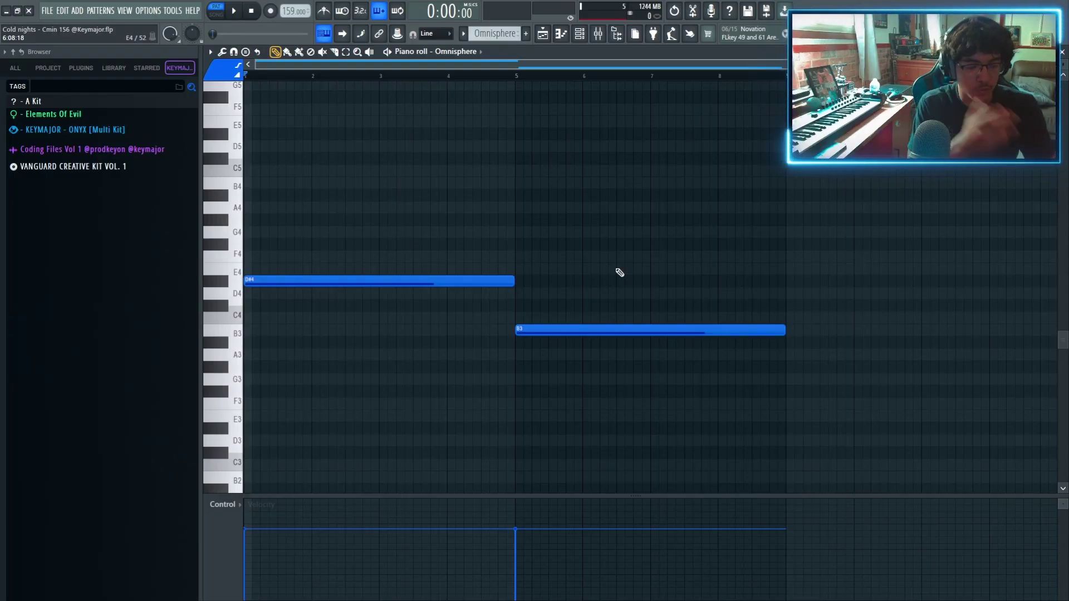
# Flip the two notes horizontally with the score flipper so B3 comes before D#4.
pyautogui.hotkey('alt', 'y')
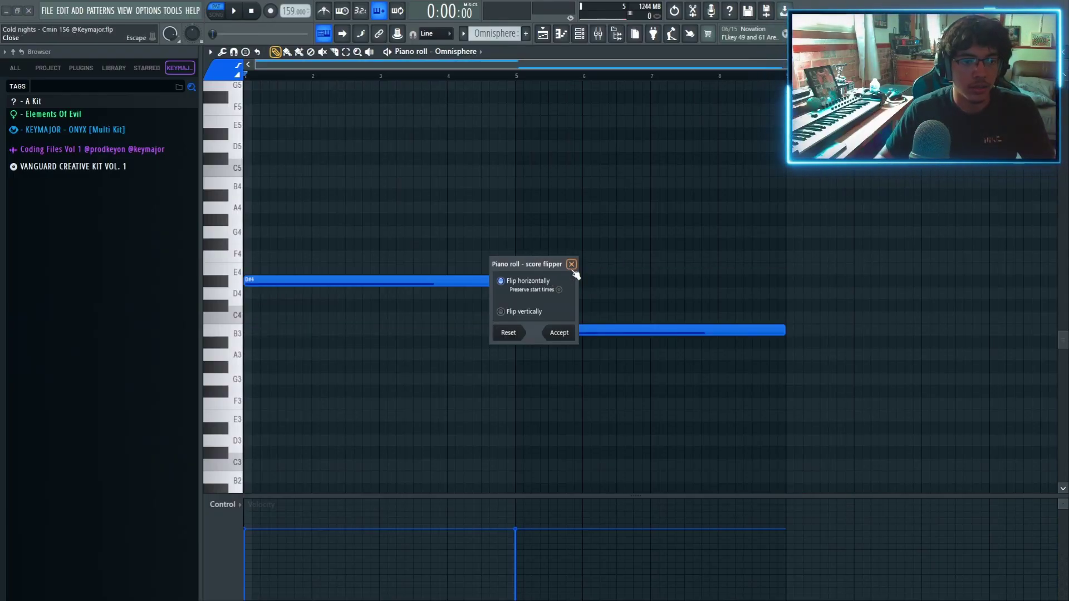
pyautogui.click(572, 266)
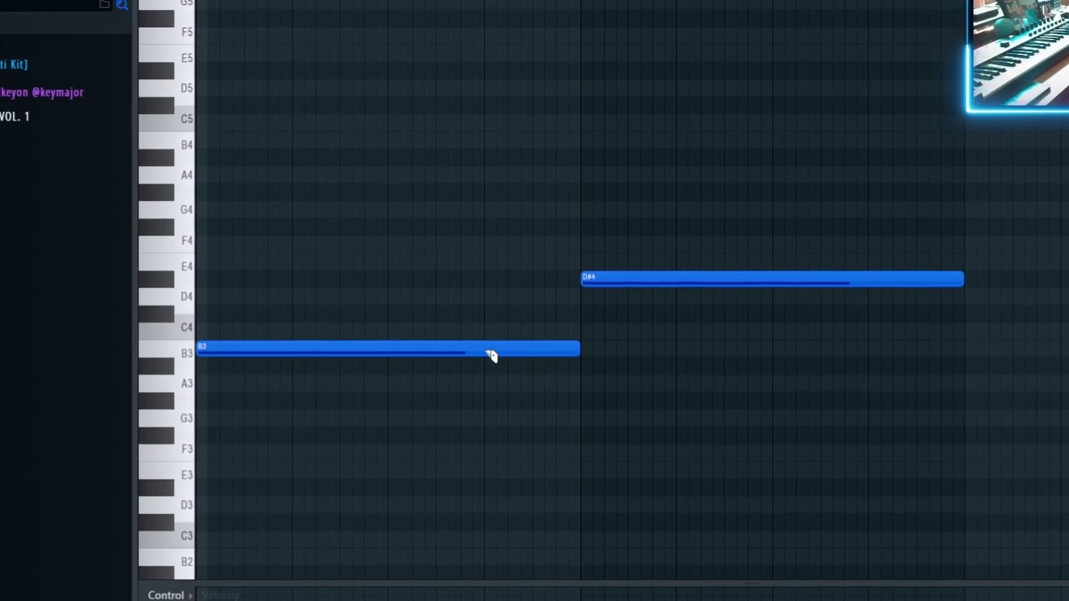
# Separate the last bar of the B3 note and raise it two semitones to C#4.
pyautogui.click(486, 350)
pyautogui.hotkey('shift', 'Up')
pyautogui.hotkey('shift', 'Up')
pyautogui.hotkey('ctrl', 'd')
pyautogui.press('p')
pyautogui.hotkey('ctrl', 'a')
pyautogui.hotkey('ctrl', 'd')
# Separate the last bar of the D#4 note and raise it three semitones to F#4.
pyautogui.click(873, 277)
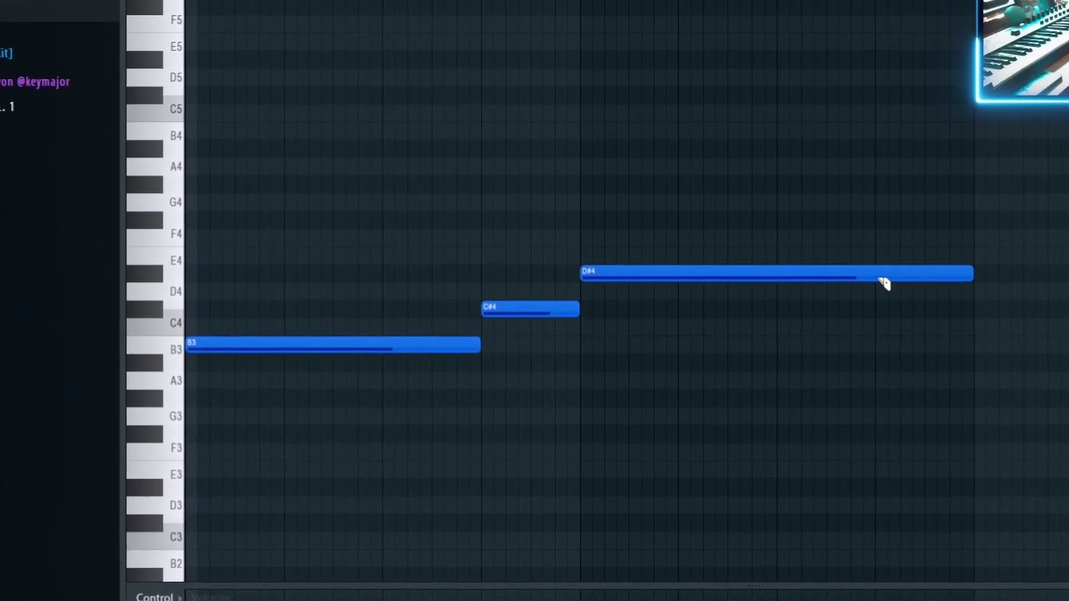
pyautogui.hotkey('shift', 'Up')
pyautogui.hotkey('shift', 'Up')
pyautogui.hotkey('shift', 'Up')
pyautogui.hotkey('ctrl', 'd')
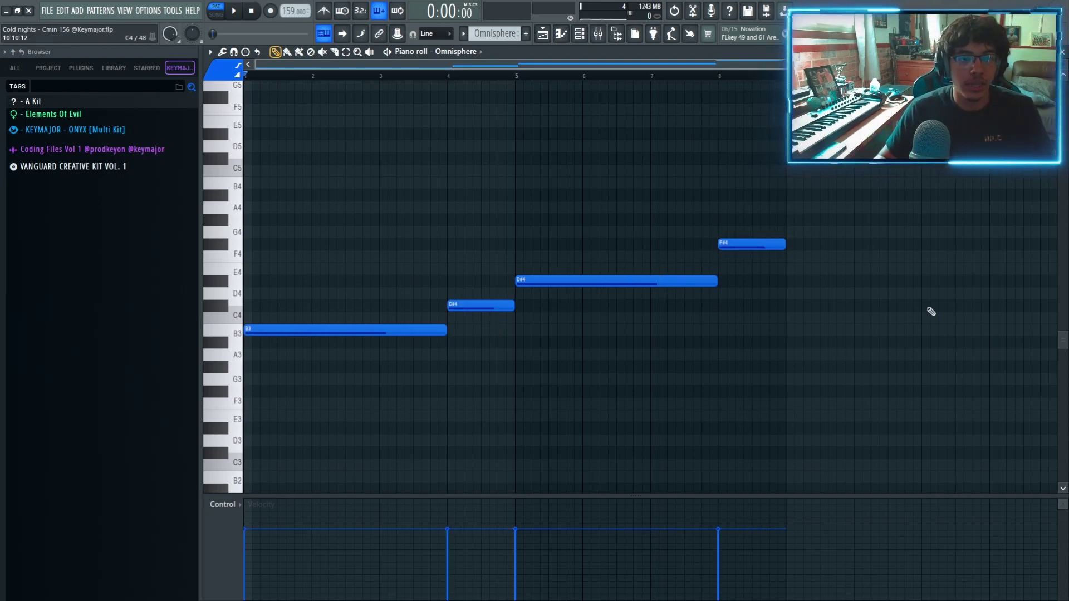
# Copy the four bass notes one octave up, and copy the original notes again seven semitones up.
pyautogui.hotkey('ctrl', 'a')
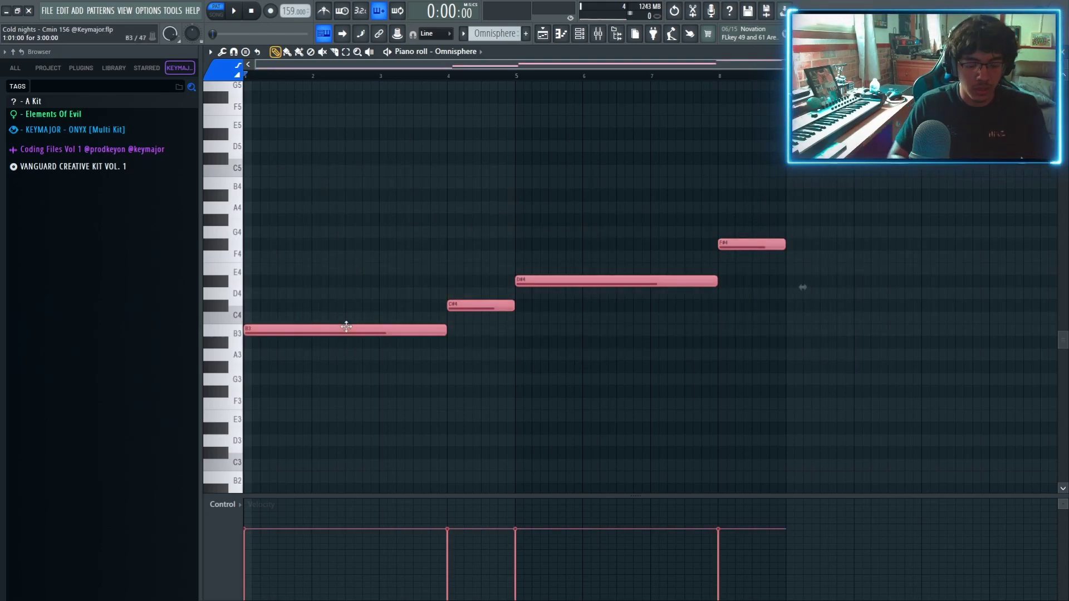
pyautogui.hotkey('ctrl', 'v')
pyautogui.hotkey('ctrl', 'Up')
pyautogui.moveTo(774, 227); pyautogui.dragTo(363, 399)
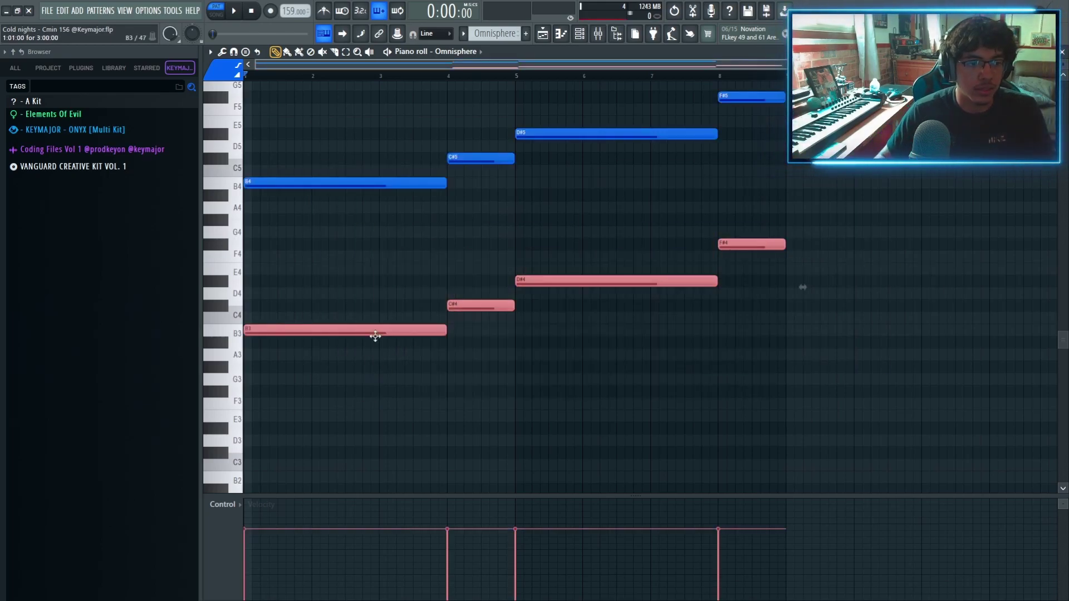
pyautogui.keyDown('shift'); pyautogui.moveTo(375, 336); pyautogui.dragTo(375, 249); pyautogui.keyUp('shift')
# Delete the two copied notes above C#4 and extend the first chord's F#4 and B4 notes to bar 5.
pyautogui.scroll(2, 498, 208)
pyautogui.click(497, 208)
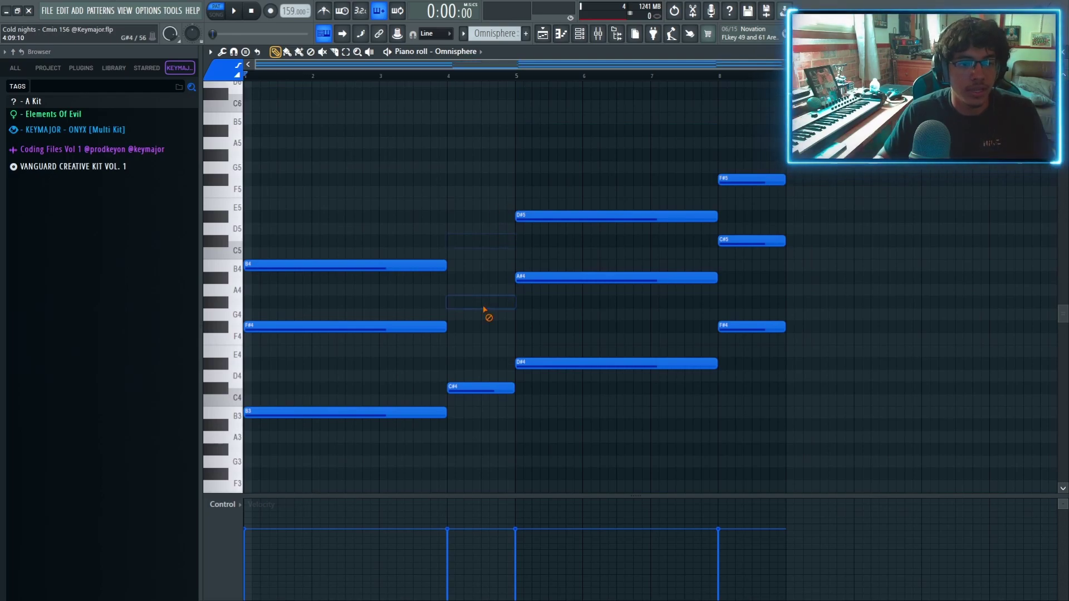
pyautogui.keyDown('ctrl'); pyautogui.moveTo(445, 344); pyautogui.dragTo(444, 252); pyautogui.keyUp('ctrl')
pyautogui.click(549, 289)
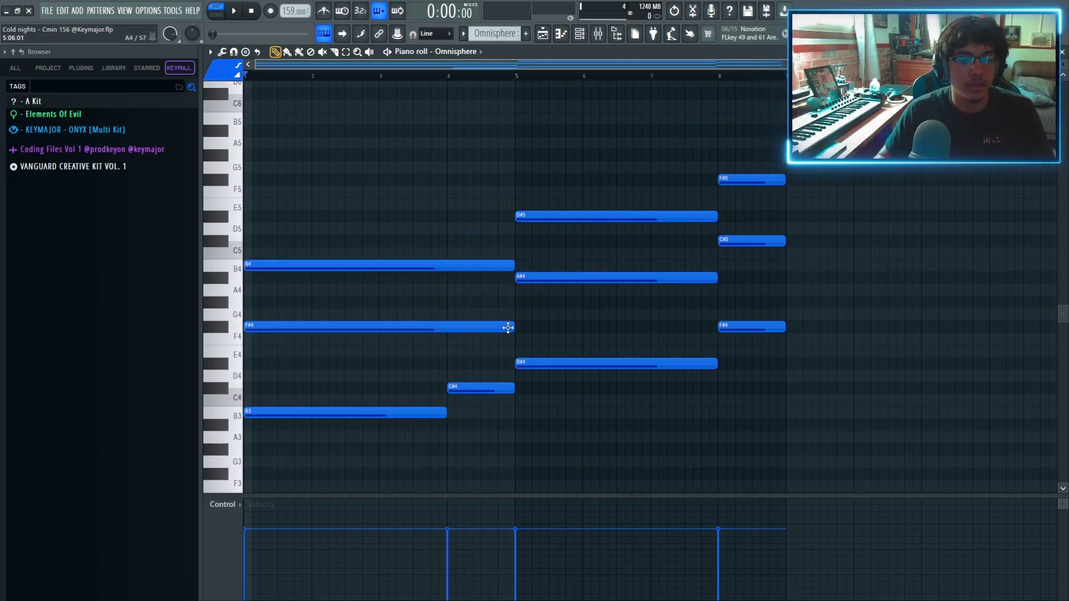
# Add a D#4 note to the first chord and raise it one octave to D#5.
pyautogui.scroll(-2, 853, 336)
pyautogui.click(281, 363)
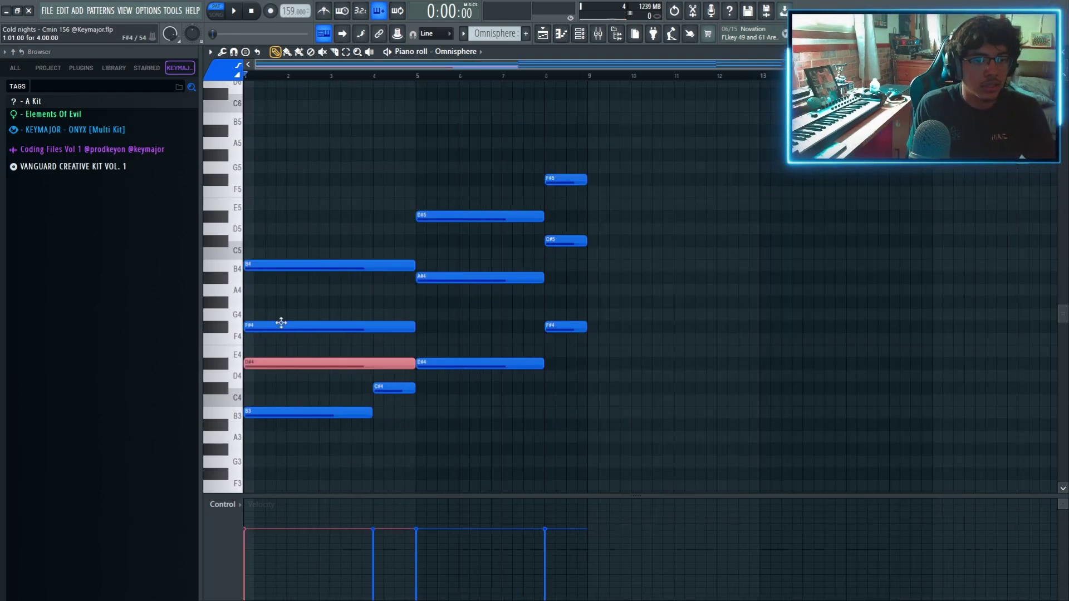
pyautogui.hotkey('ctrl', 'Up')
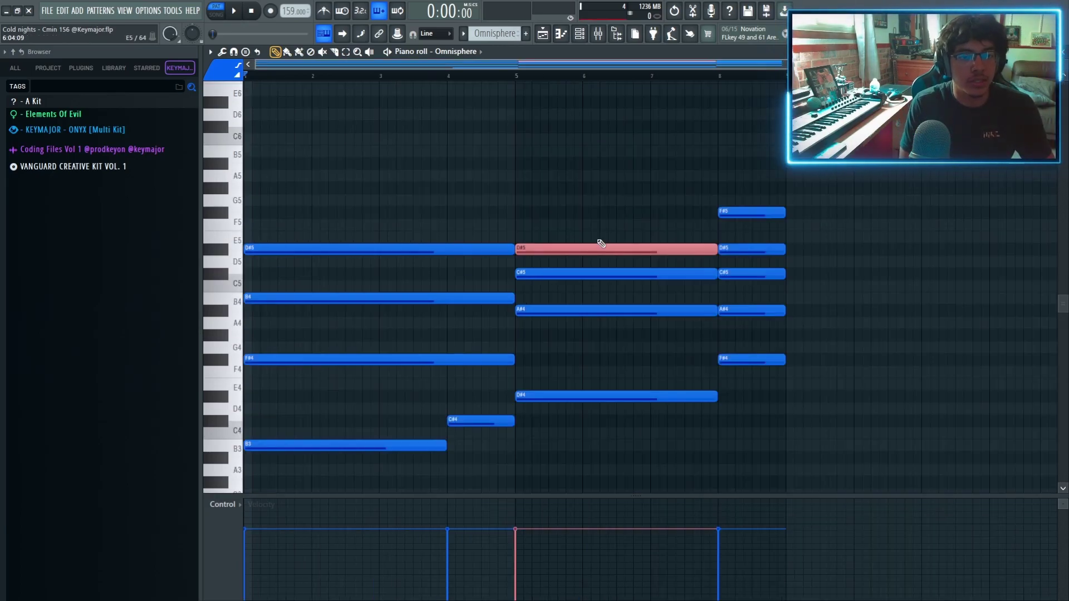
# Raise the second chord's top D#5 note to F5.
pyautogui.press('Up')
pyautogui.press('Up')
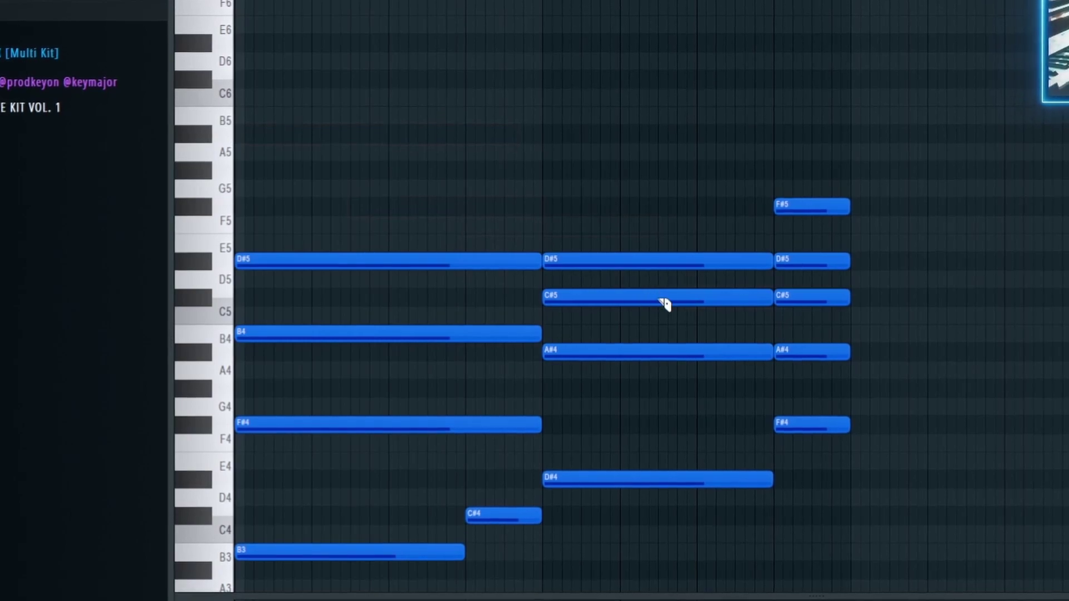
pyautogui.click(664, 298)
pyautogui.click(634, 264)
pyautogui.press('Up')
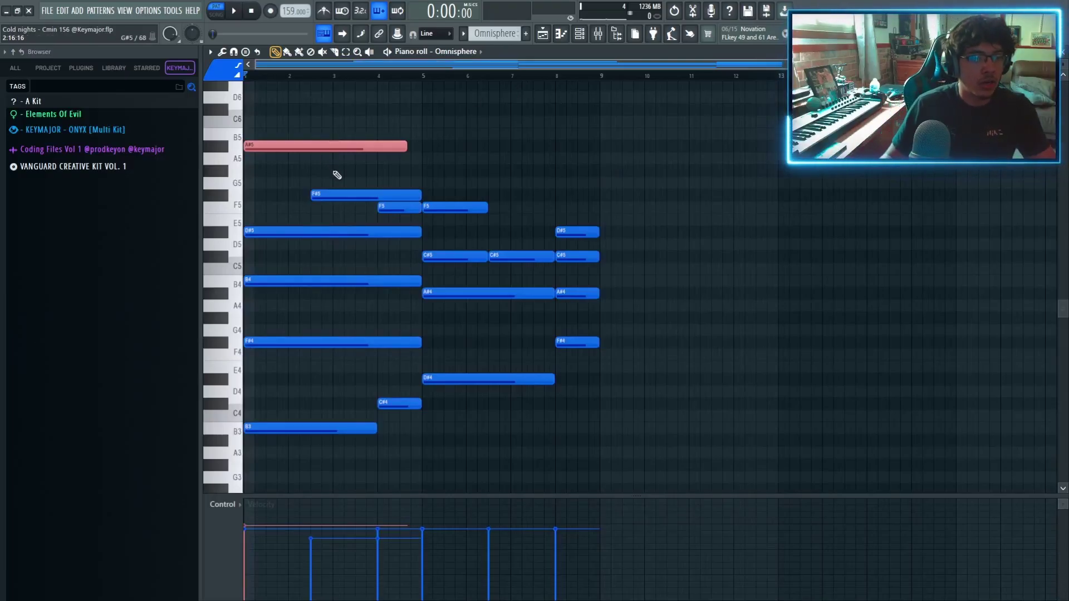
# Look over the F#5 and F5 melody notes and the strumizer and randomizer tools for the chords.
pyautogui.click(350, 195)
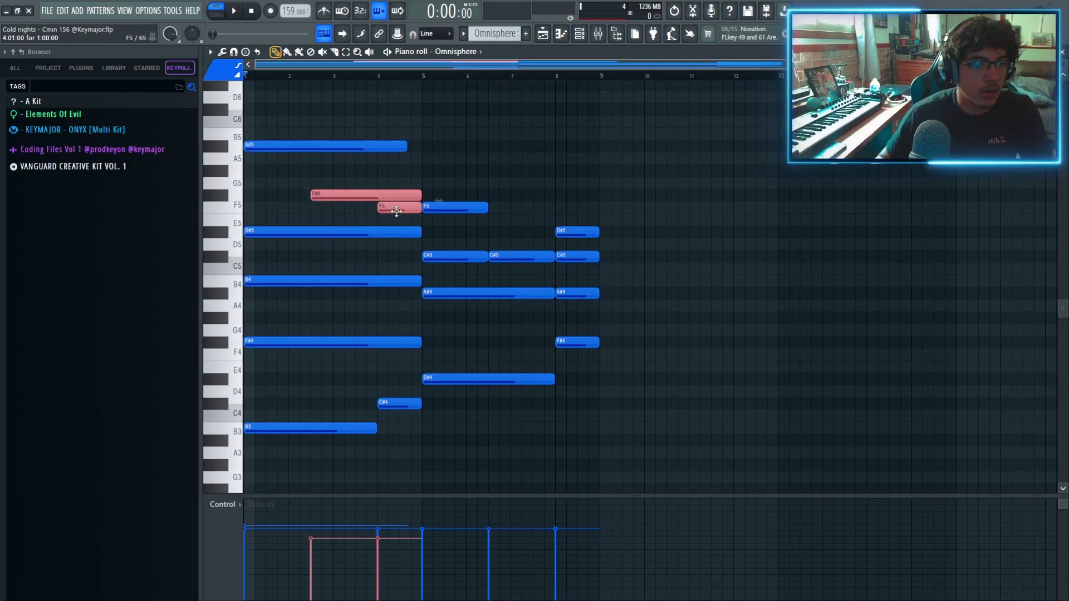
pyautogui.click(545, 152)
pyautogui.hotkey('alt', 's')
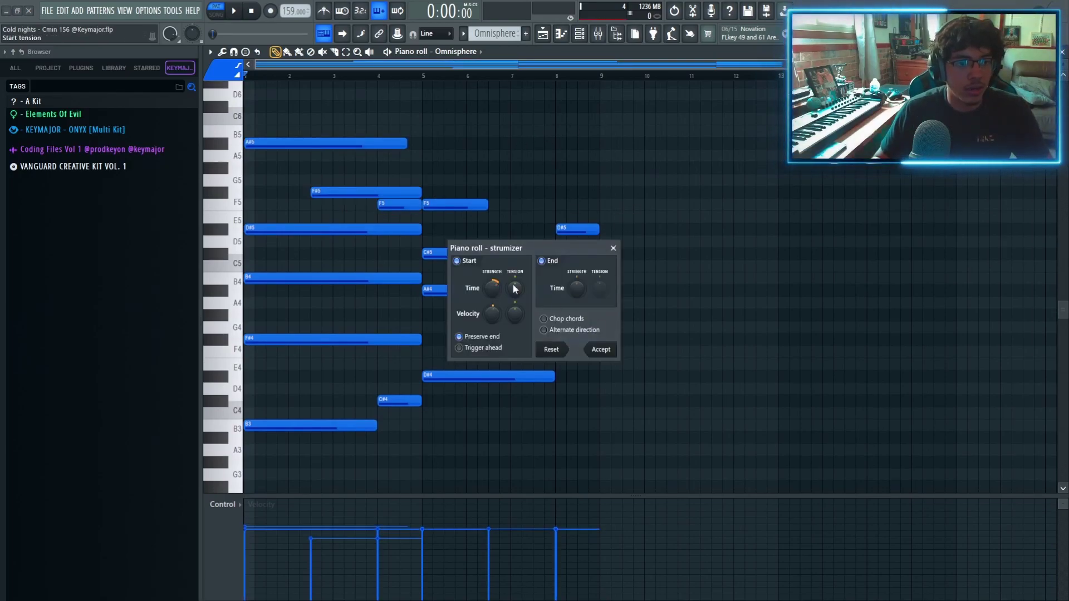
pyautogui.click(614, 249)
pyautogui.hotkey('alt', 'r')
pyautogui.click(592, 411)
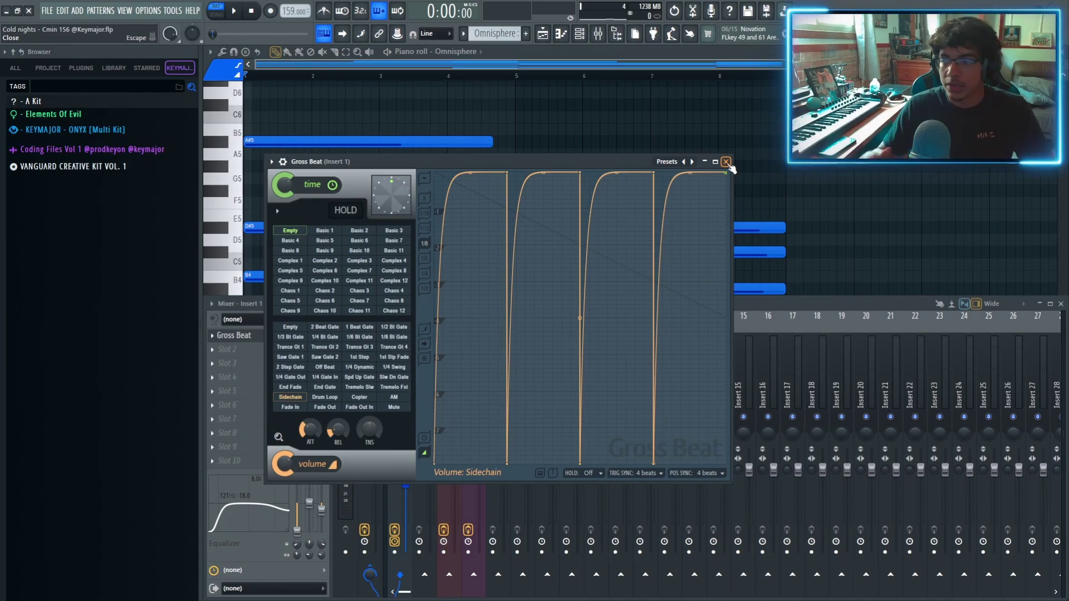
# Close the Gross Beat Sidechain effect on Insert 1 and play the Omnisphere #2 bassline.
pyautogui.click(726, 162)
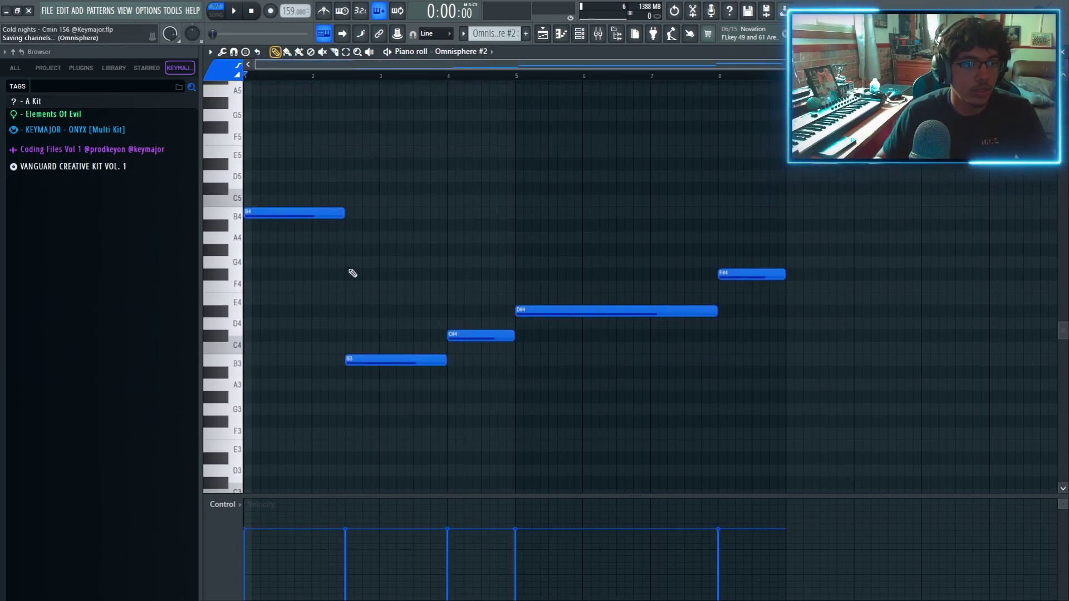
pyautogui.click(367, 359)
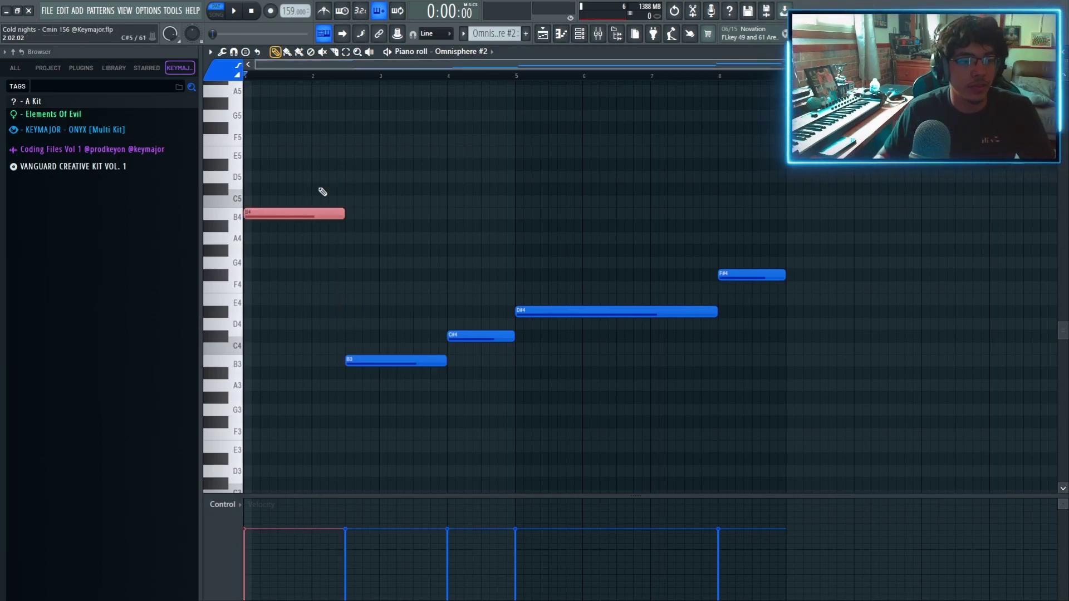
pyautogui.press('space')
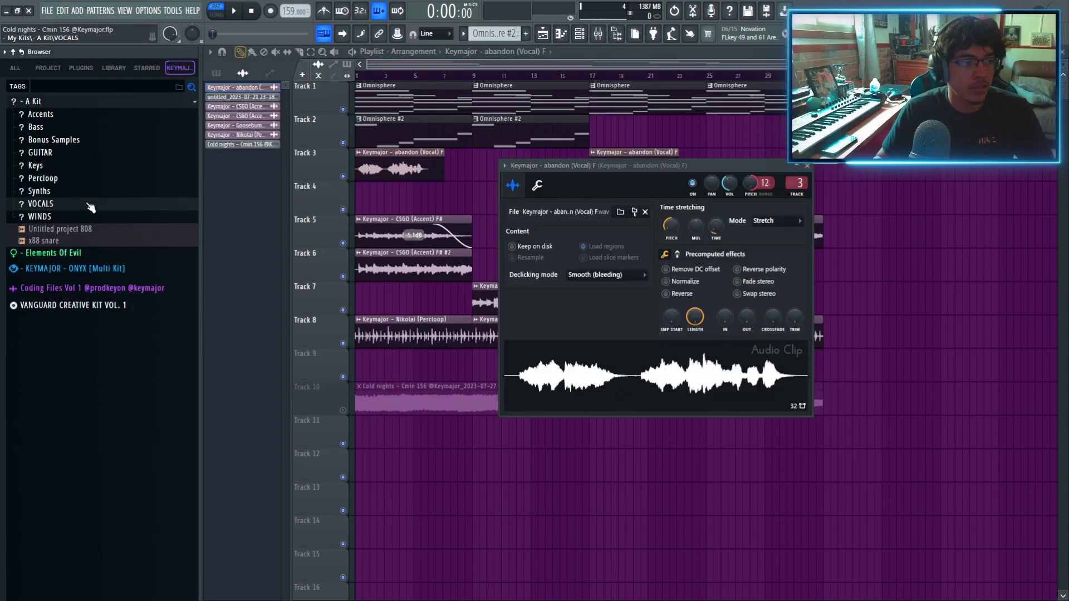
# Expand the A Kit VOCALS folder and close the abandon vocal's Fruity parametric EQ 2.
pyautogui.click(92, 205)
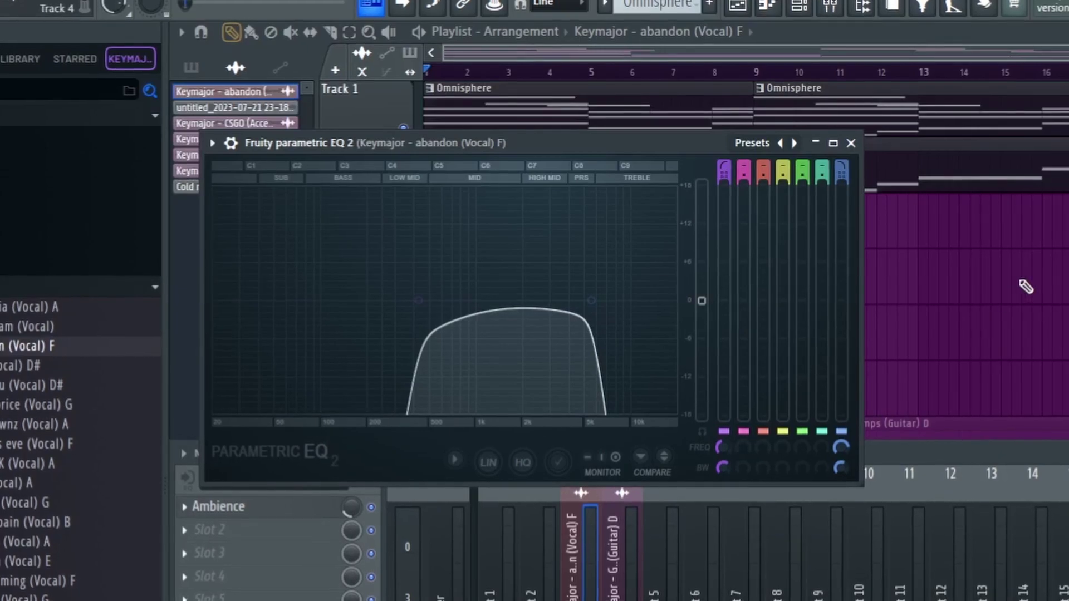
pyautogui.click(851, 144)
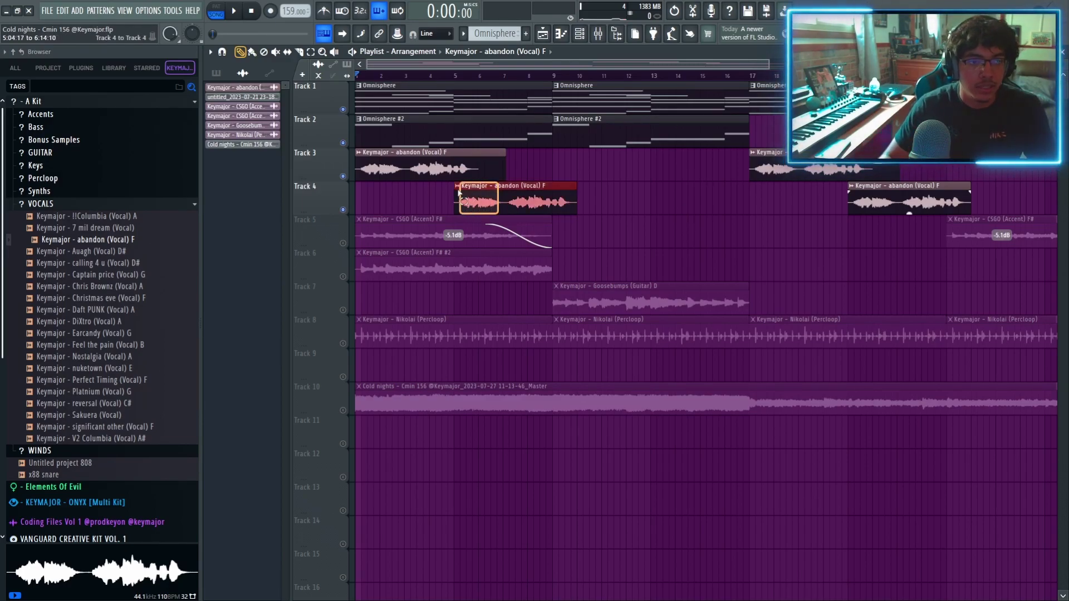
# Inspect the audio clip settings of both CSGO (Accent) F# clips.
pyautogui.scroll(-2, 460, 193)
pyautogui.doubleClick(424, 227)
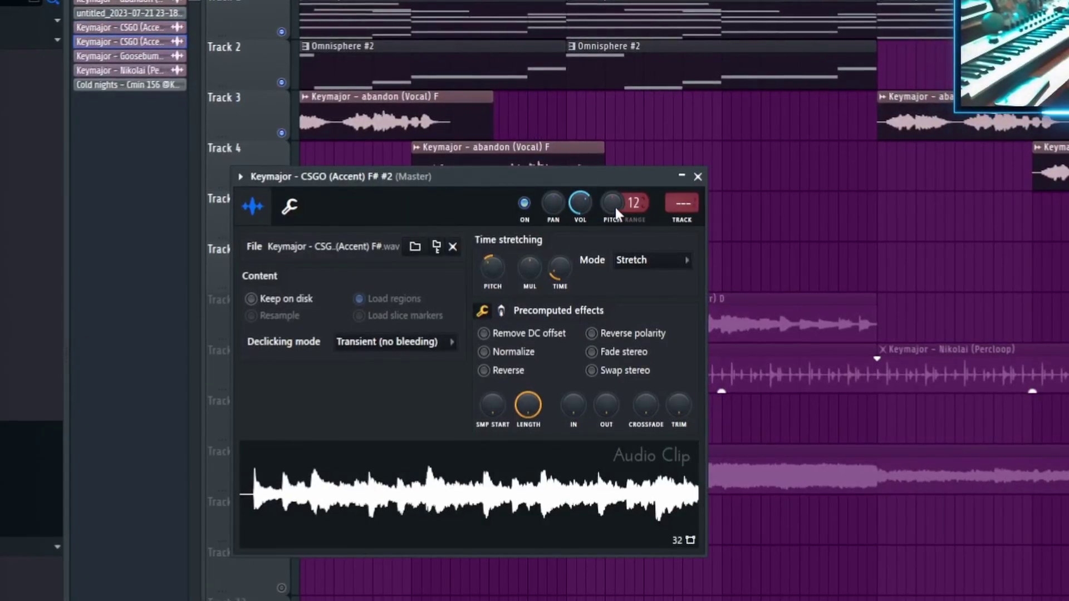
pyautogui.press('Escape')
pyautogui.doubleClick(466, 207)
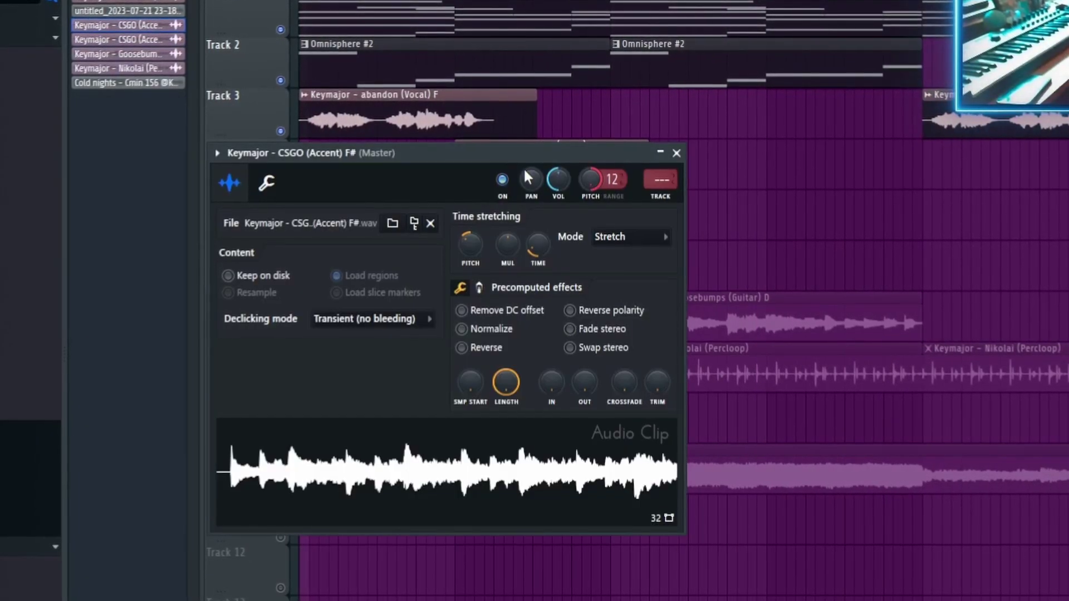
pyautogui.press('Escape')
pyautogui.click(84, 17)
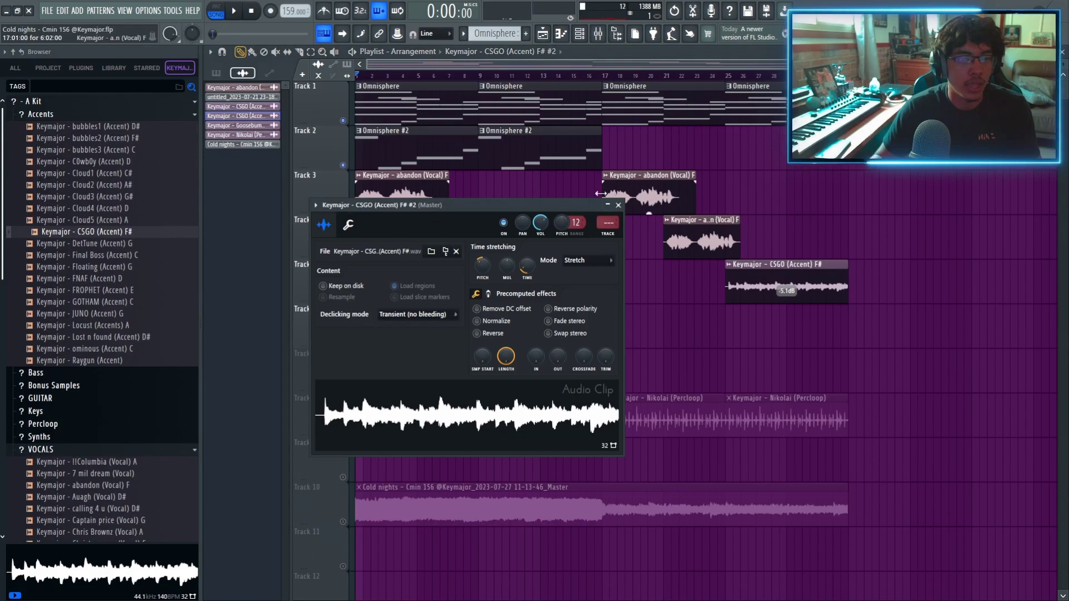
pyautogui.press('Escape')
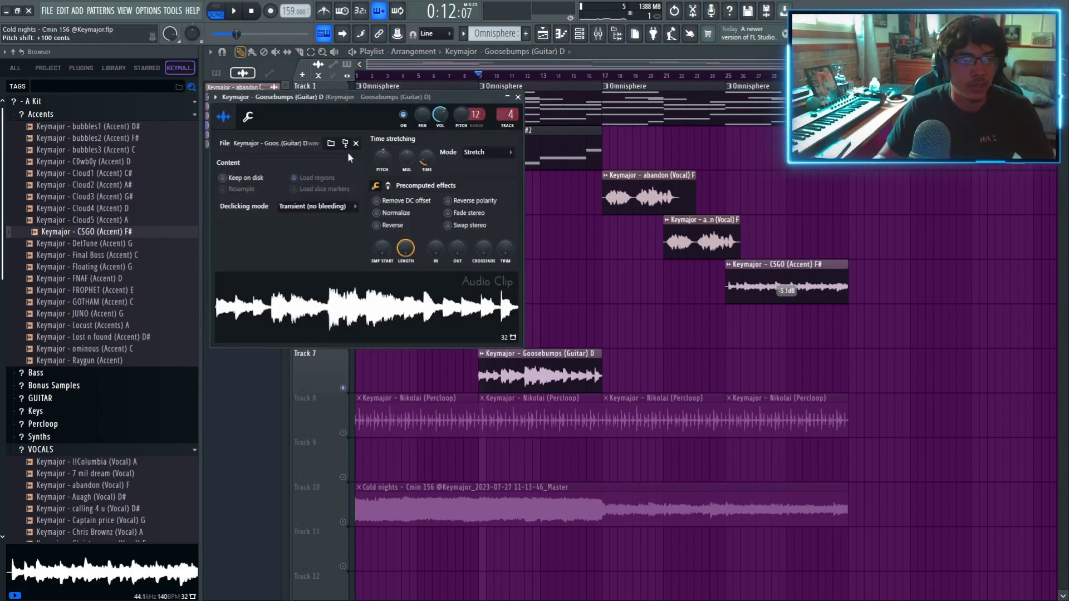
# Expand the kit's GUITAR folder and look through its samples around Goosebumps (Guitar) D.
pyautogui.click(40, 399)
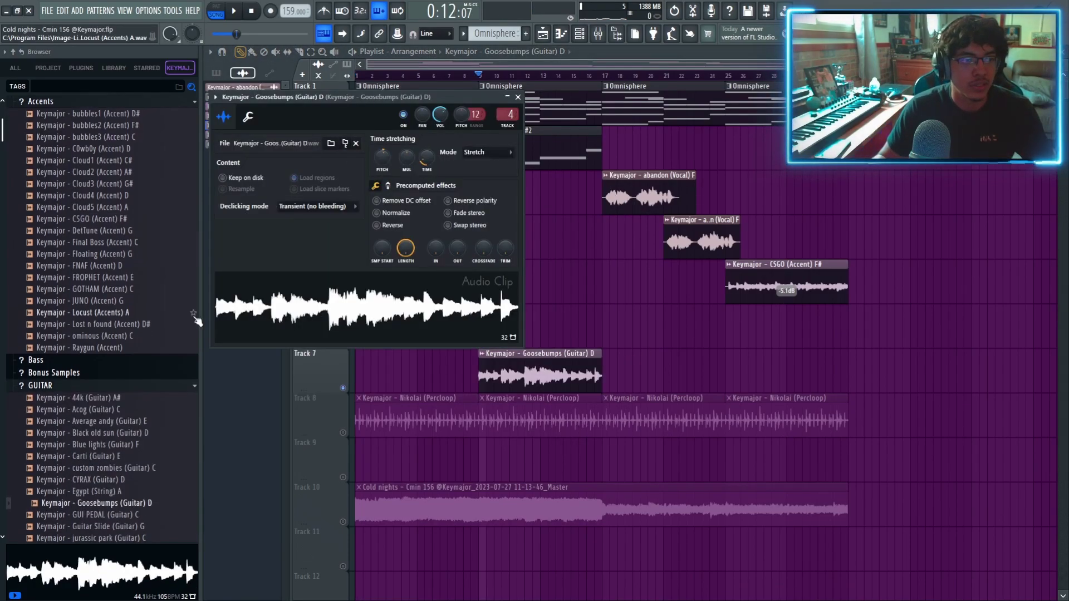
pyautogui.scroll(-5, 156, 351)
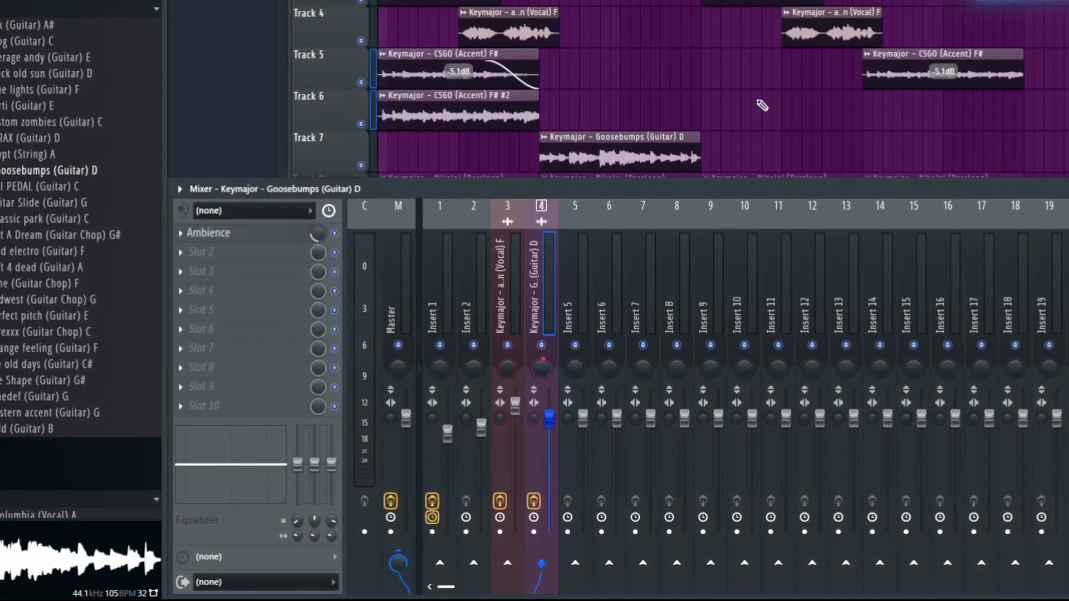
# Hide the mixer, unmute Track 8 and open the Nikolai (Percloop) clip's settings.
pyautogui.press('F9')
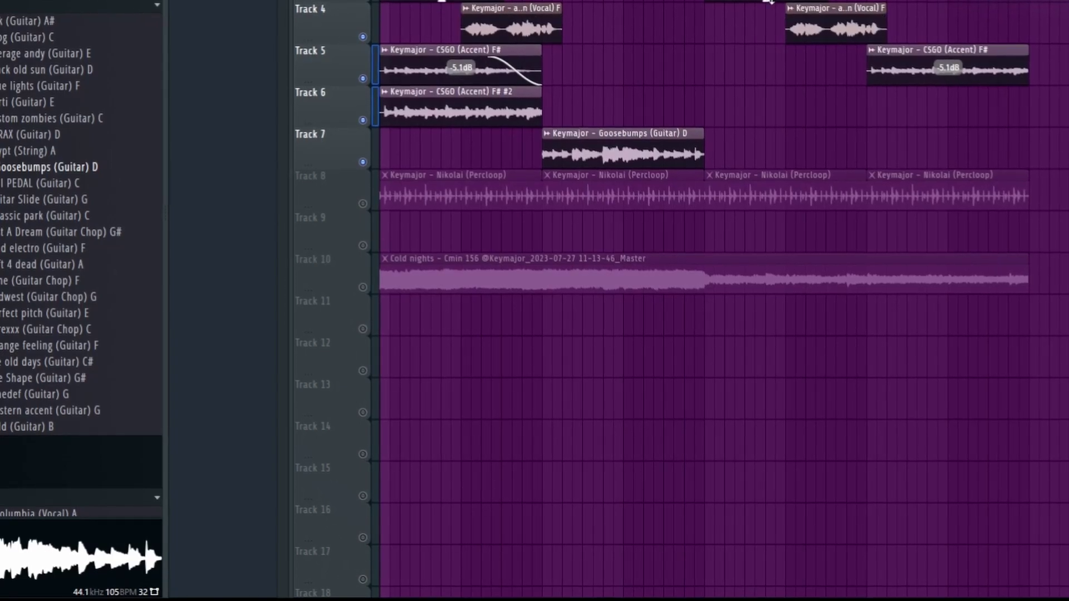
pyautogui.click(363, 202)
pyautogui.scroll(2, 427, 245)
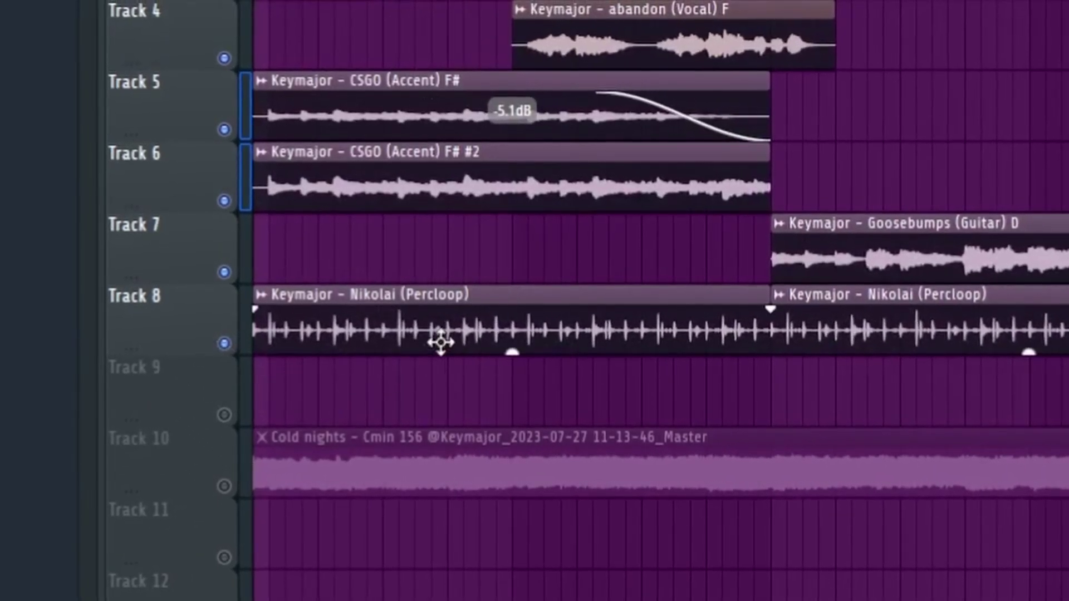
pyautogui.doubleClick(487, 206)
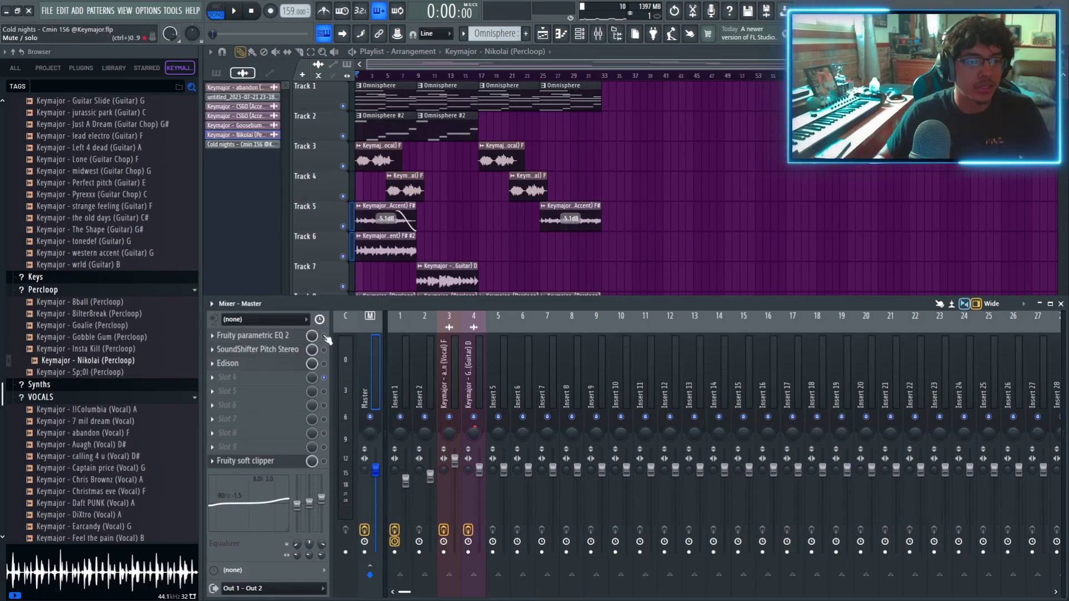
# Open the Master's Fruity parametric EQ 2 and shape a slight dip in its low-mid bands.
pyautogui.click(301, 336)
pyautogui.moveTo(393, 306)
pyautogui.mouseDown()
pyautogui.moveTo(410, 310)
pyautogui.moveTo(397, 319)
pyautogui.mouseUp()
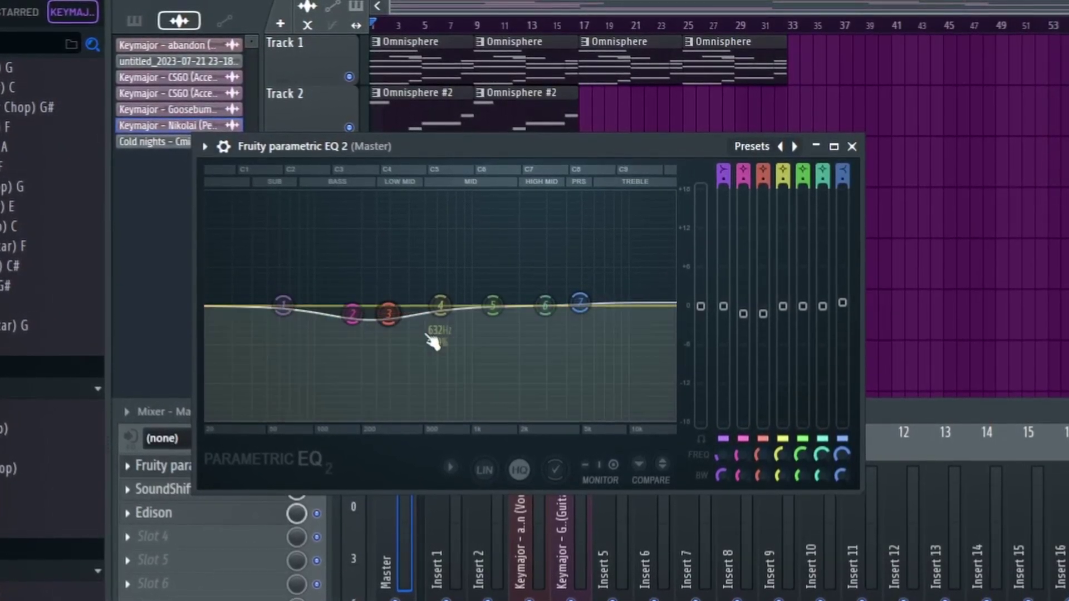
pyautogui.moveTo(382, 370); pyautogui.dragTo(410, 362)
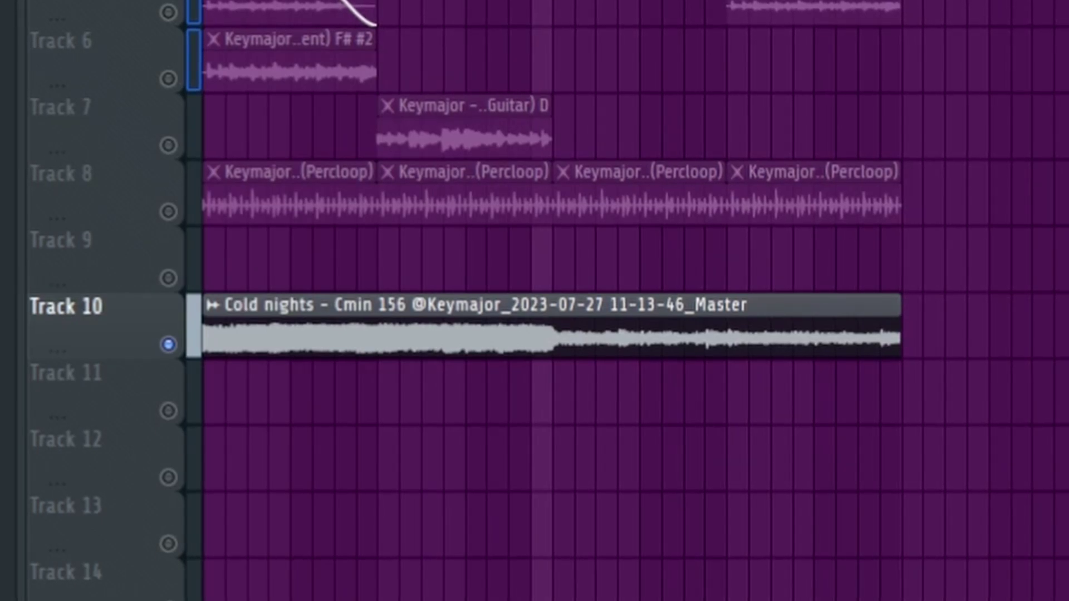
# Stop the playback of the Cold nights master recording on Track 10.
pyautogui.click(251, 11)
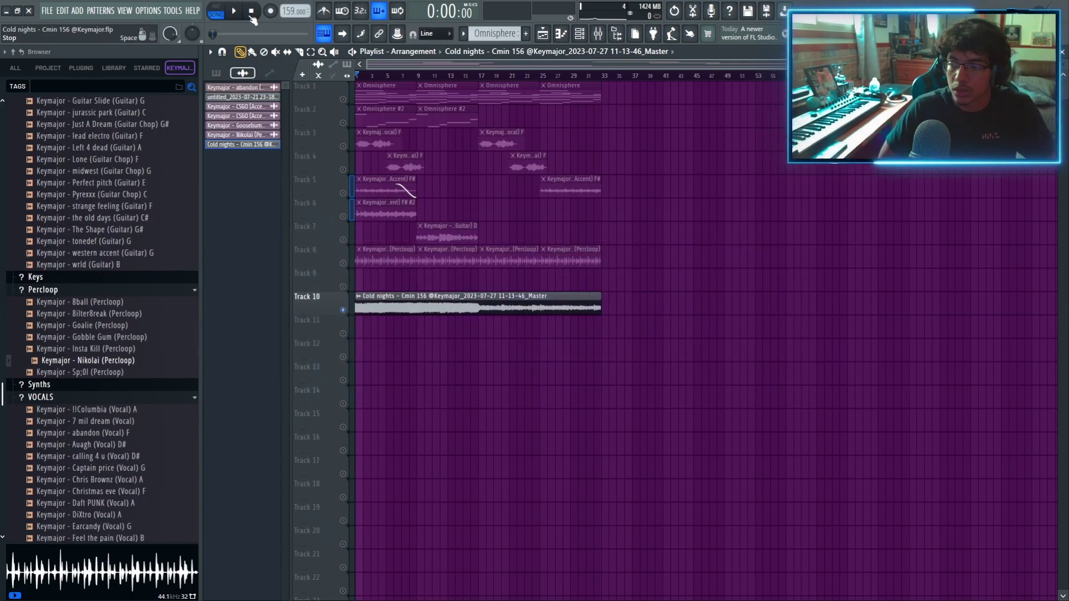
pyautogui.click(31, 141)
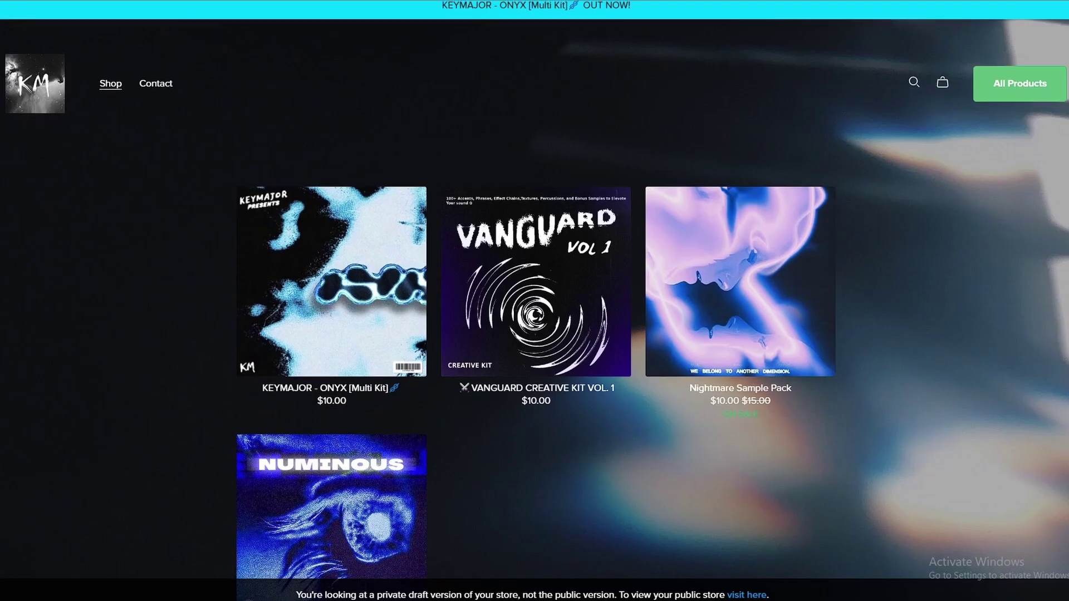
# Look through the sample kits on the KEYMAJOR web store down to the profile footer.
pyautogui.scroll(-2, 535, 301)
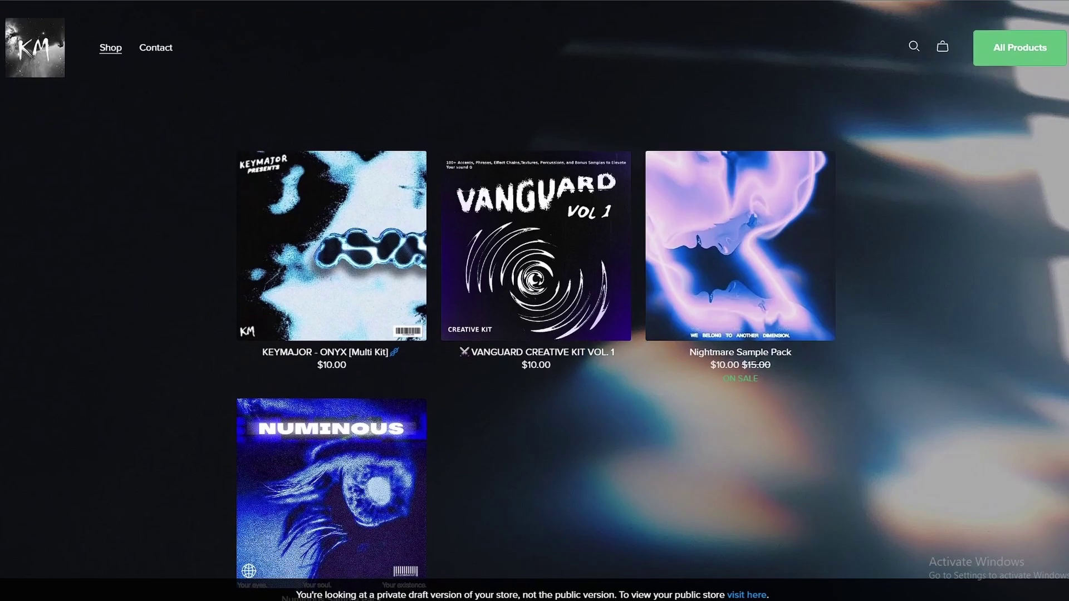
pyautogui.scroll(-3, 418, 300)
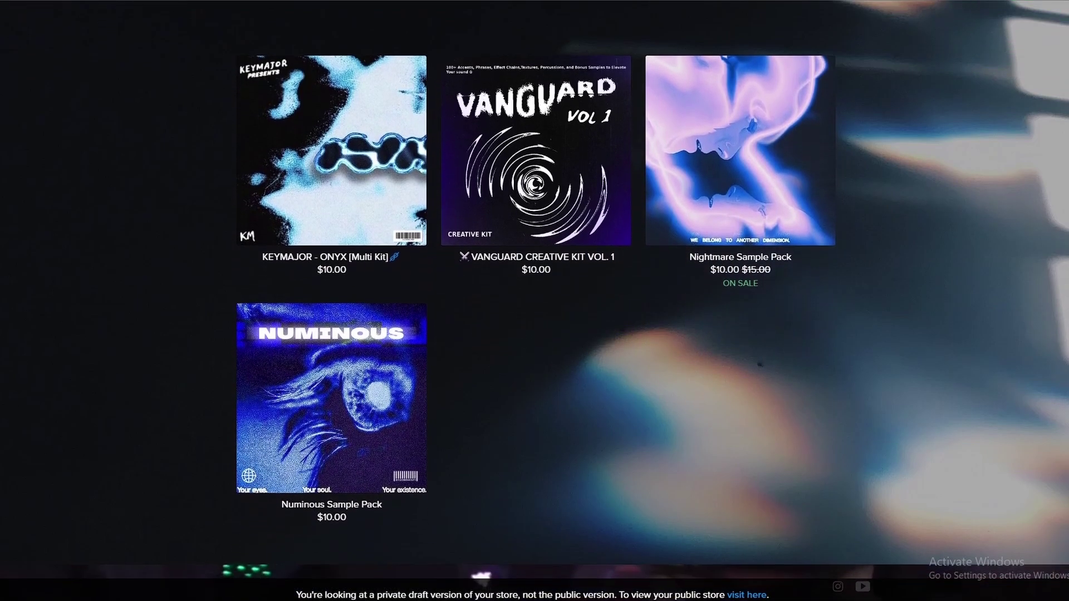
pyautogui.scroll(-3, 418, 300)
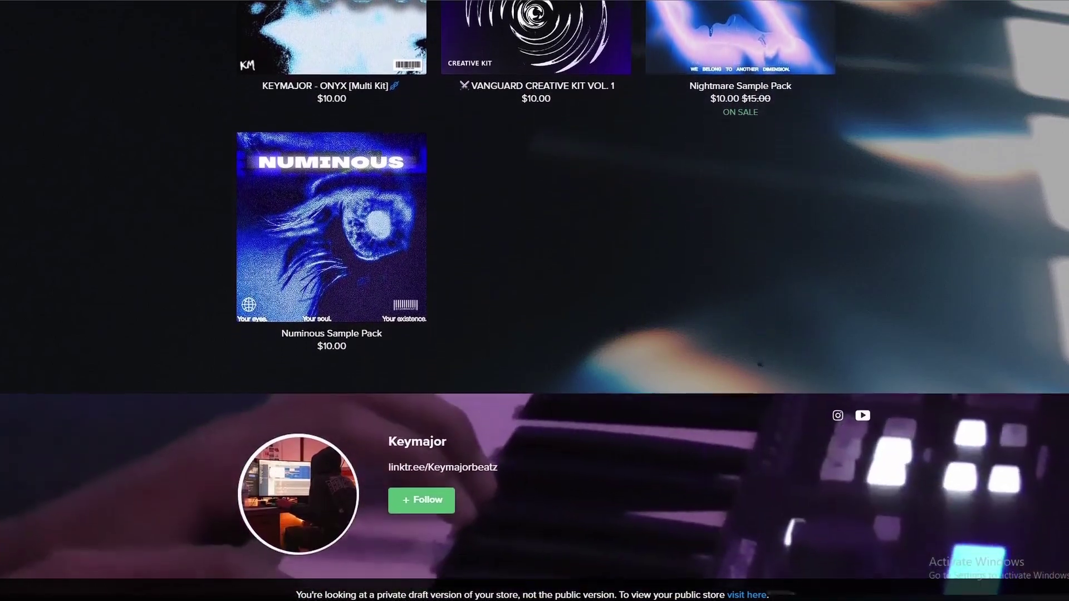